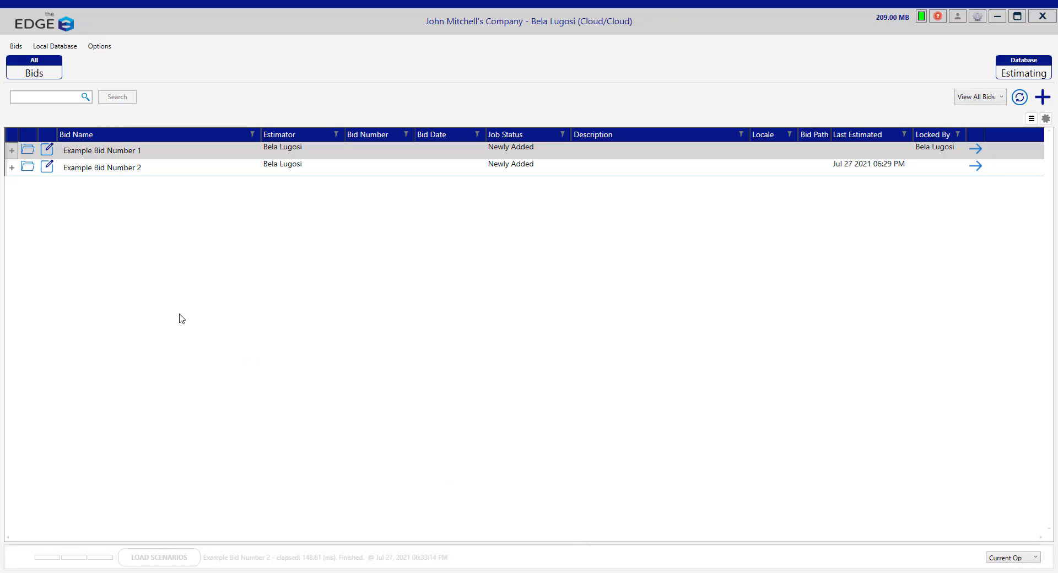
Step: Expand Example Bid Number 2 and Example Bid Number 1 to their Scenario 1 rows, then bring up the portal
{"action": "left_click", "coordinate": [12, 167]}
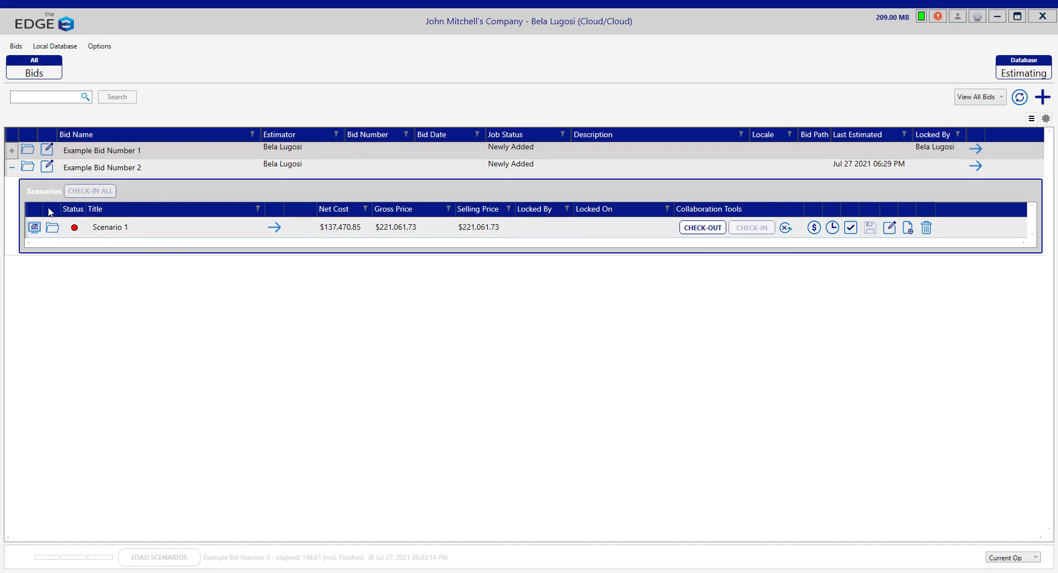
{"action": "left_click", "coordinate": [11, 152]}
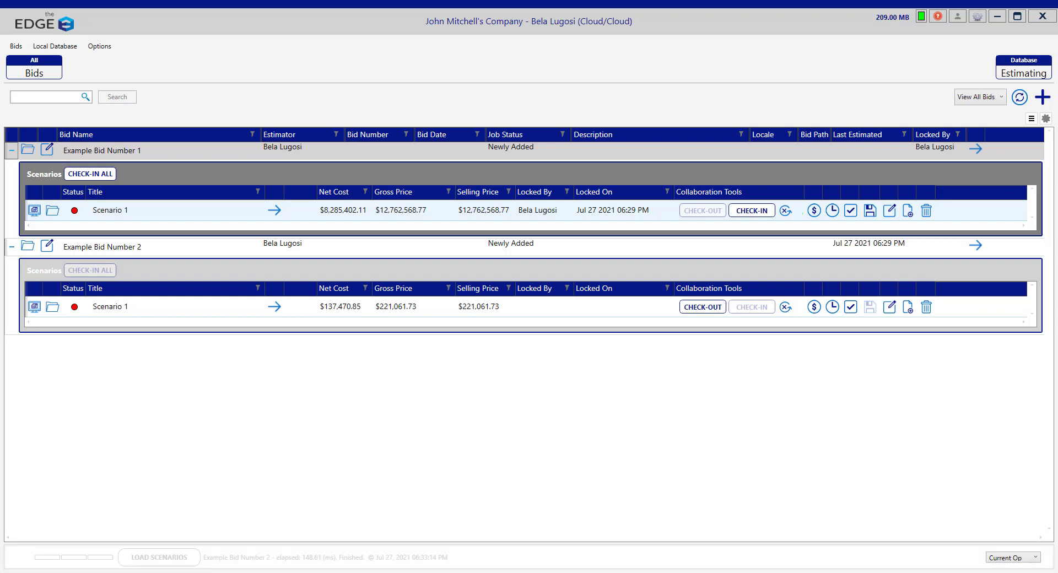
{"action": "left_click", "coordinate": [230, 526]}
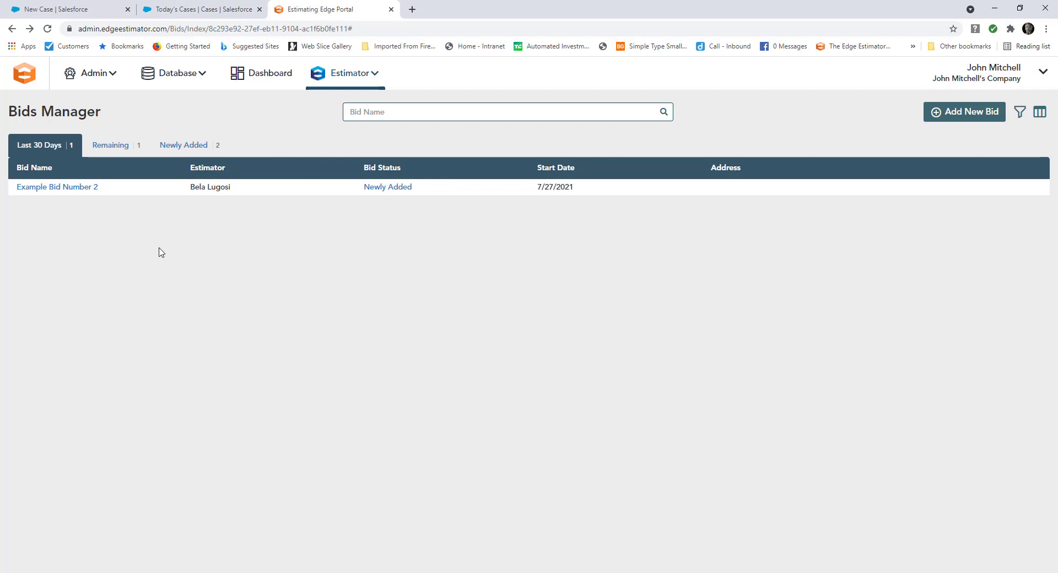
Step: Open Users Manager from the Admin menu to list the company's two users
{"action": "left_click", "coordinate": [102, 76]}
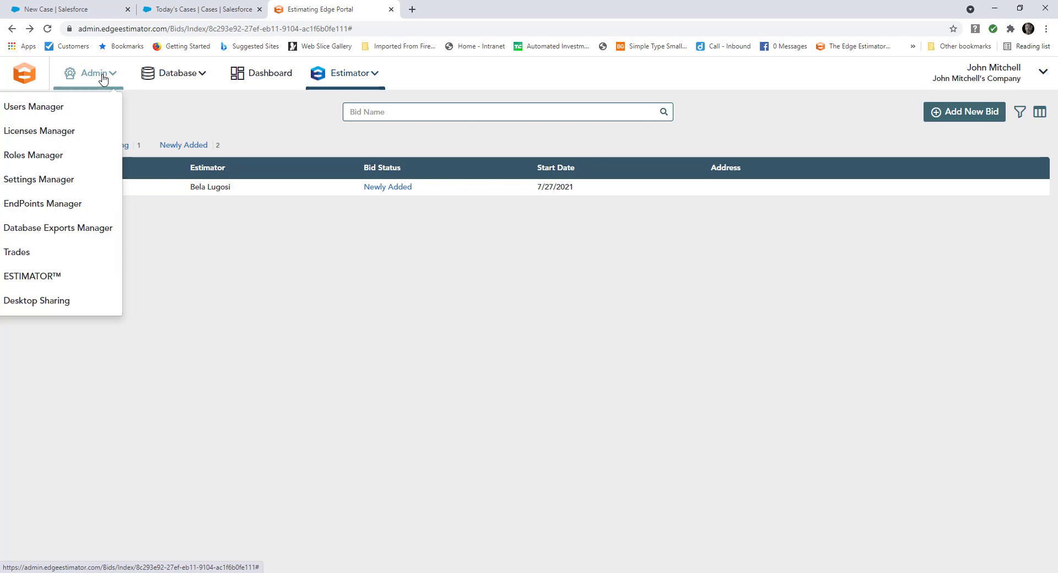
{"action": "left_click", "coordinate": [41, 107]}
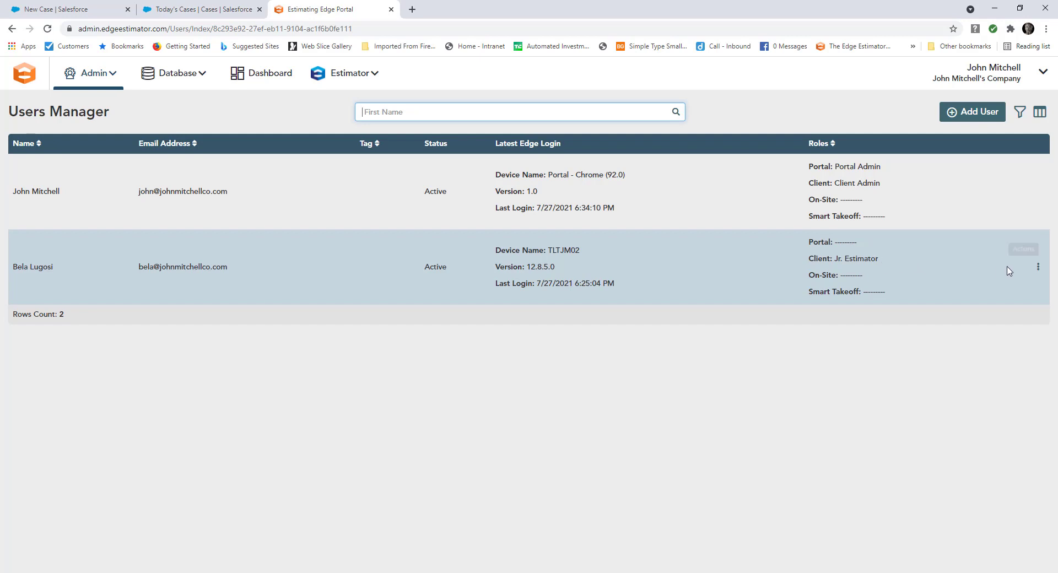
Step: Set a new password for the second listed user, the Jr. Estimator
{"action": "left_click", "coordinate": [1038, 270]}
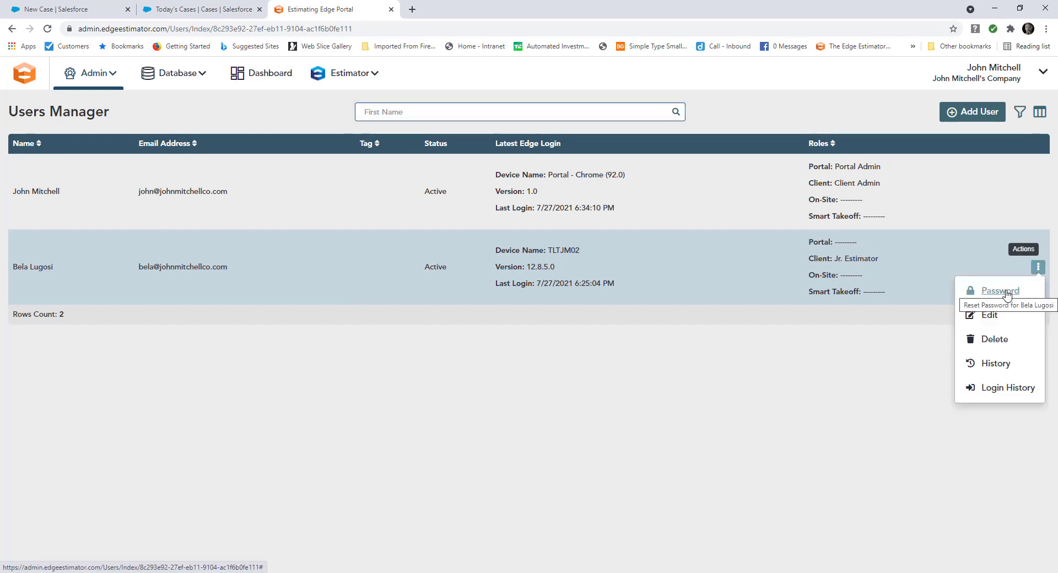
{"action": "left_click", "coordinate": [1000, 291]}
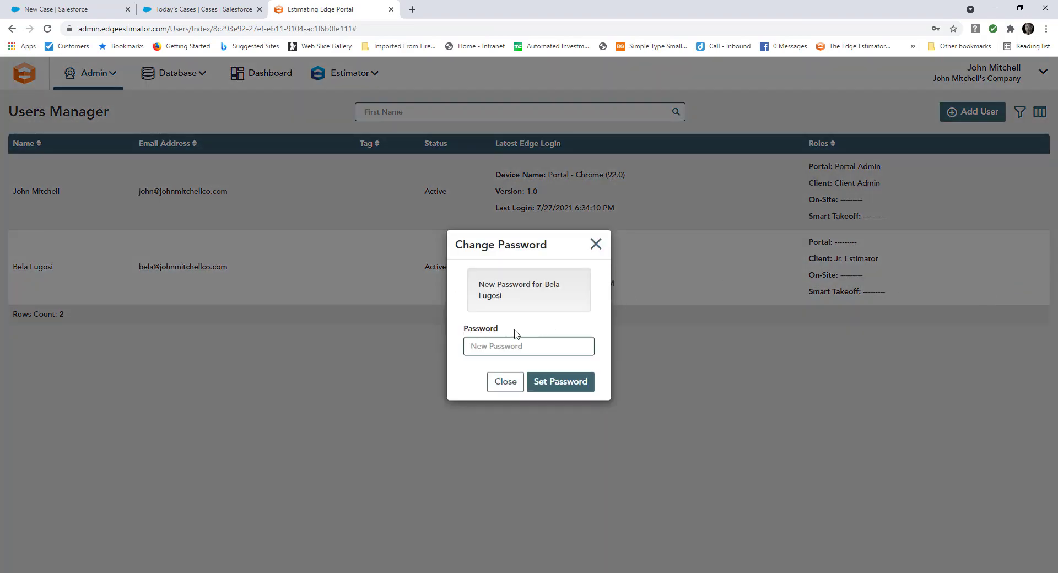
{"action": "left_click", "coordinate": [482, 346]}
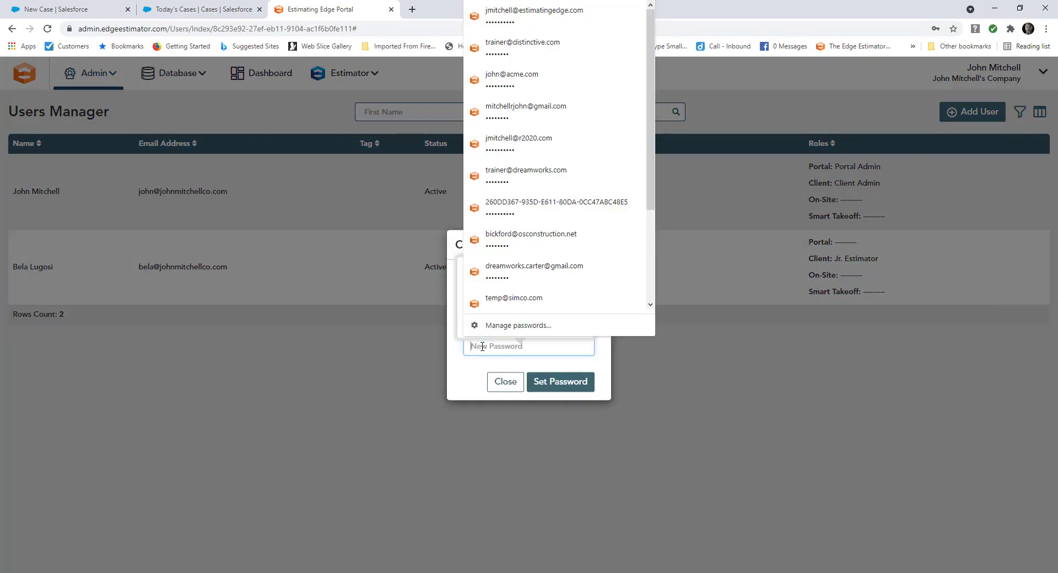
{"action": "type", "text": "•••••••"}
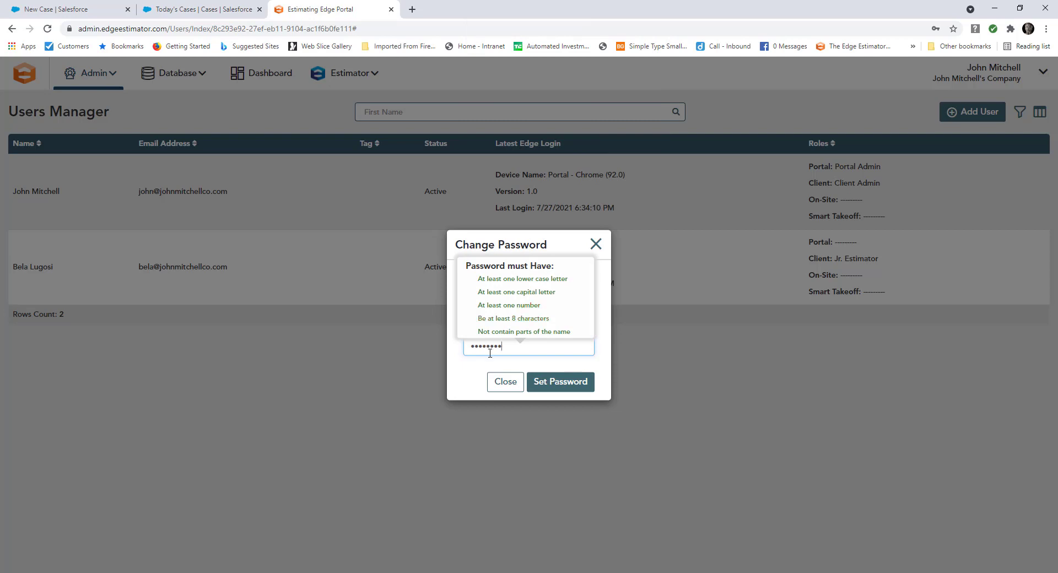
{"action": "left_click", "coordinate": [550, 384]}
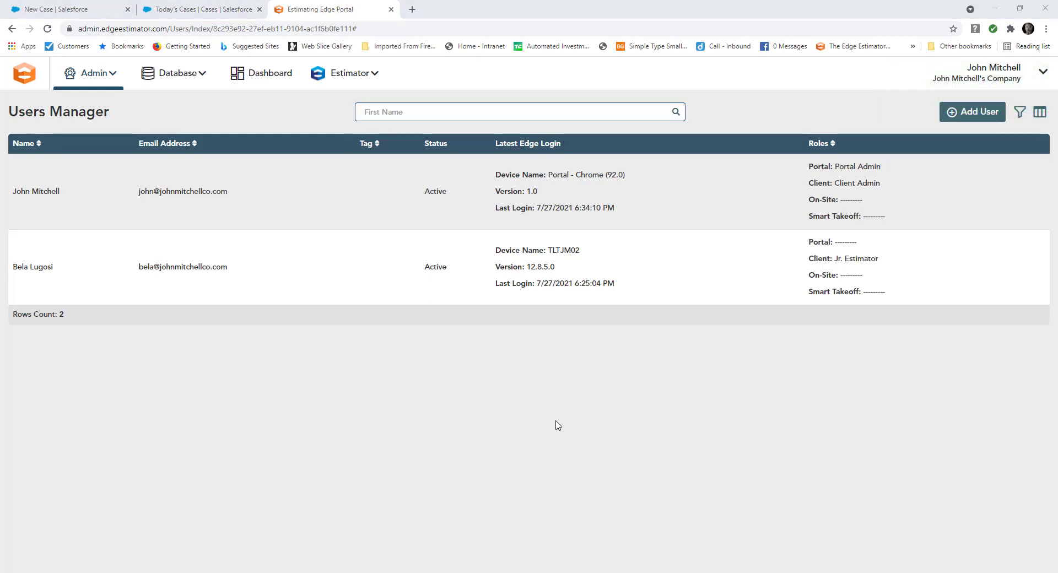
Step: Open and dismiss the second user's Actions menu, then return to the EDGE desktop window
{"action": "mouse_move", "coordinate": [909, 295]}
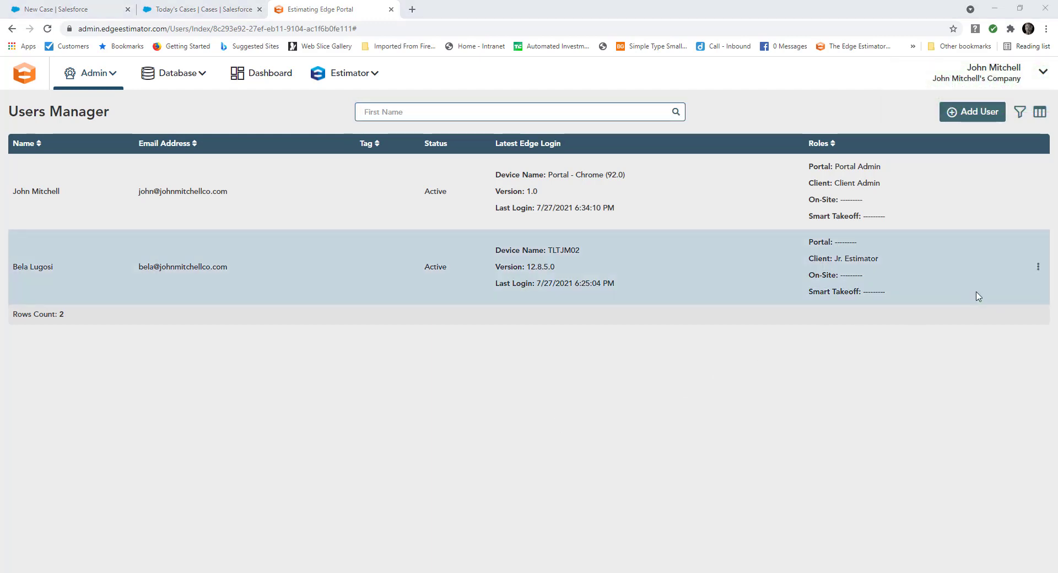
{"action": "left_click", "coordinate": [1039, 270]}
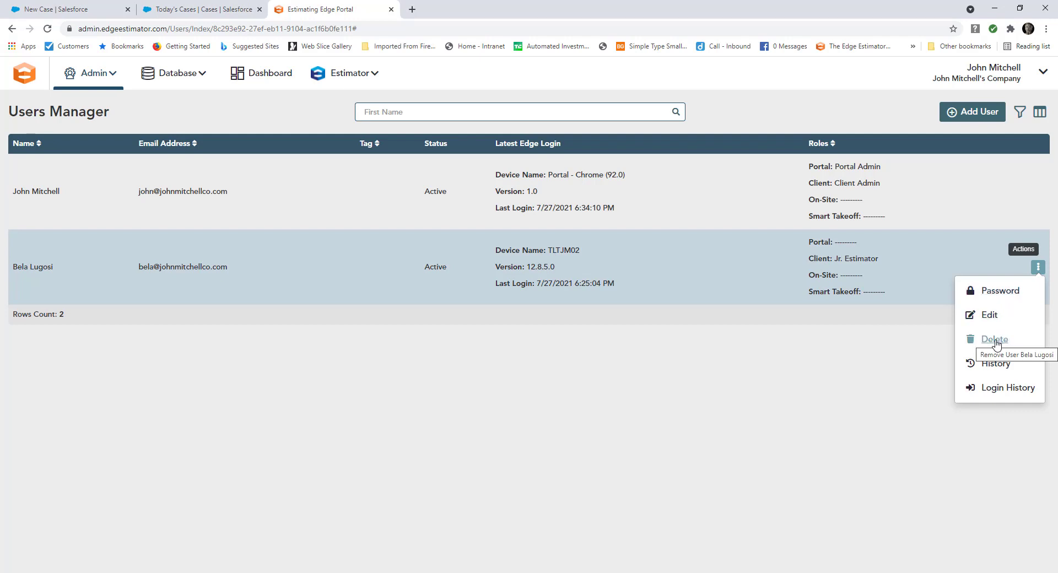
{"action": "left_click", "coordinate": [688, 383]}
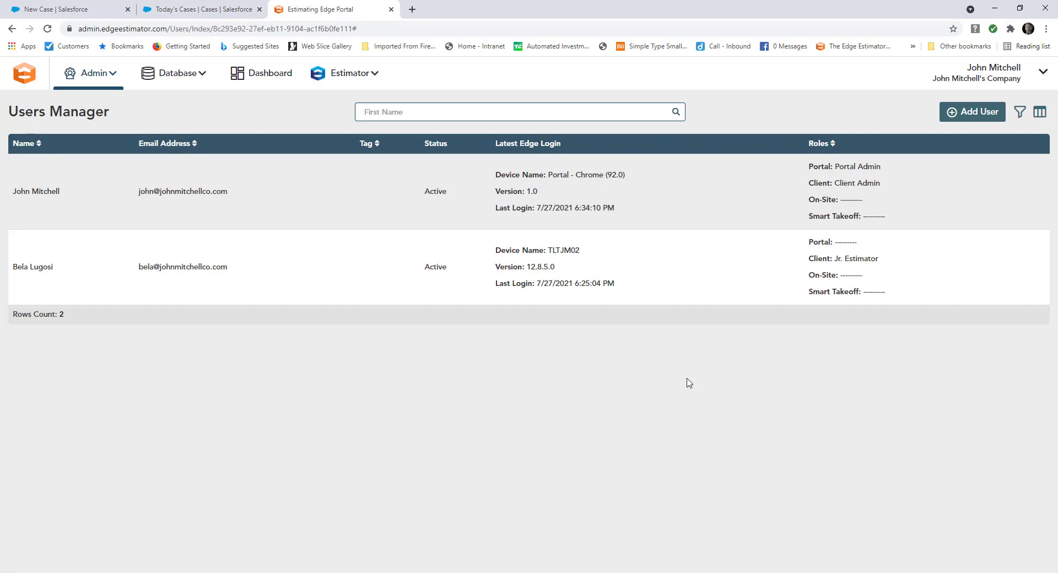
{"action": "left_click", "coordinate": [353, 572]}
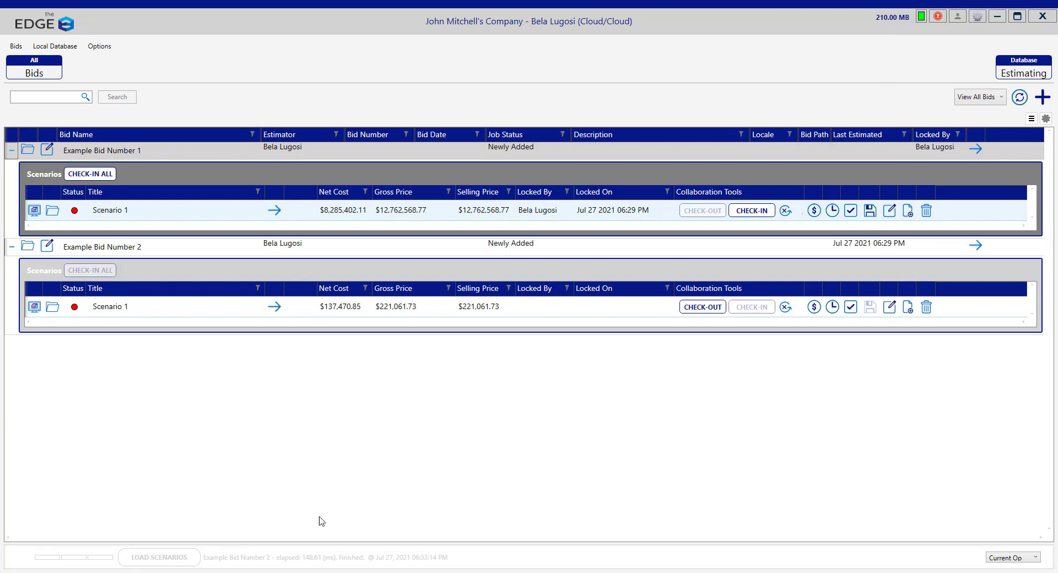
Step: Return to the Estimating Edge Portal Users Manager page in Chrome
{"action": "left_click", "coordinate": [240, 571]}
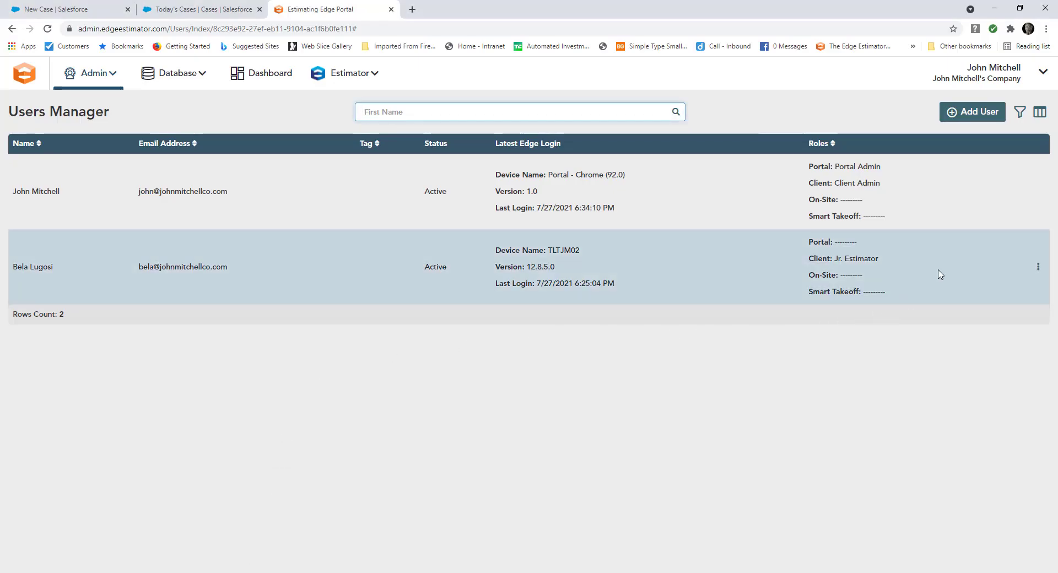
Step: Start a new user and enter the new user's first and last name, leaving the cell carrier unset
{"action": "left_click", "coordinate": [952, 113]}
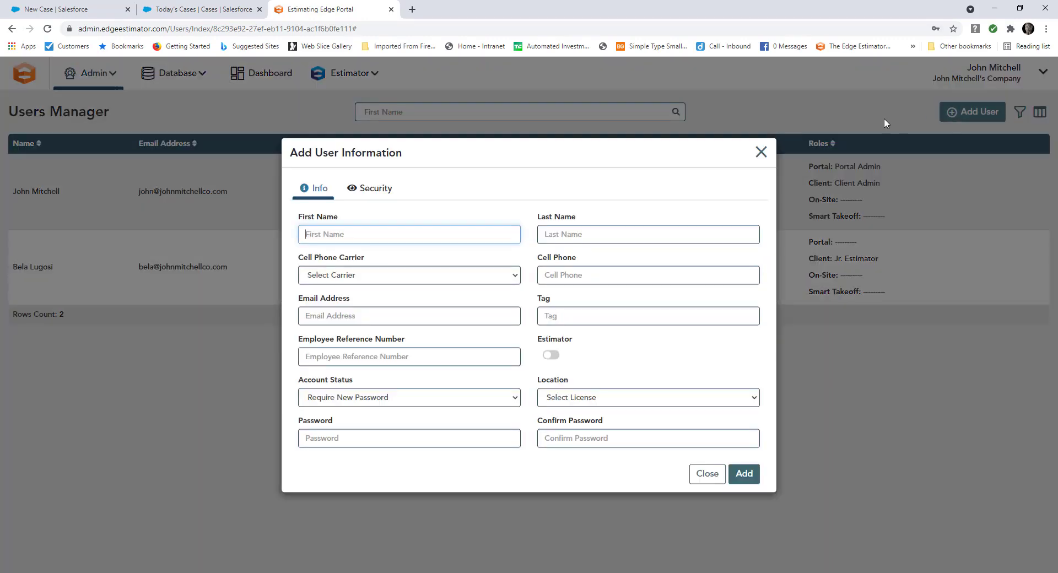
{"action": "left_click", "coordinate": [320, 236]}
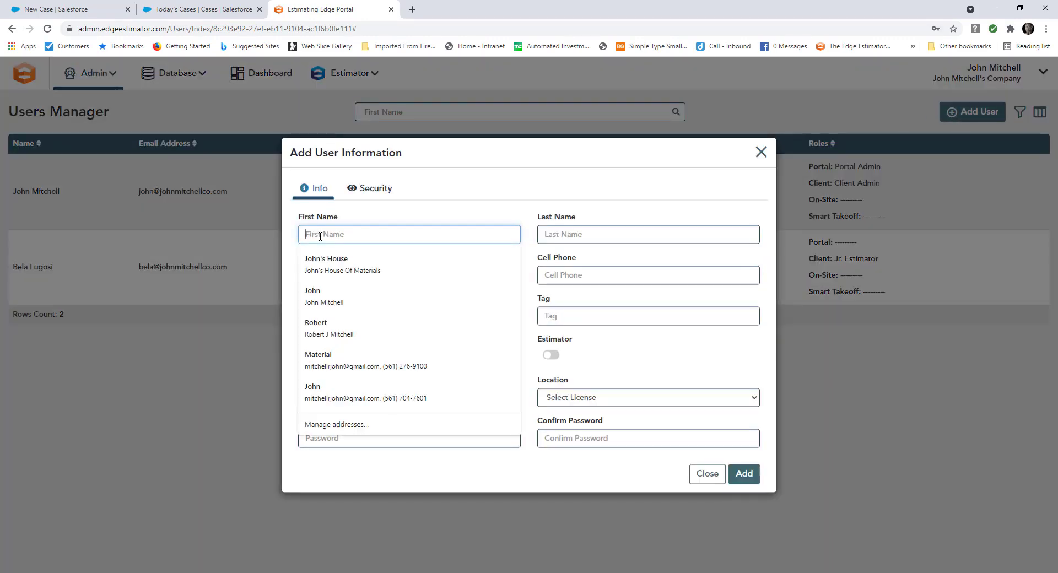
{"action": "type", "text": "John"}
{"action": "key", "text": "Tab"}
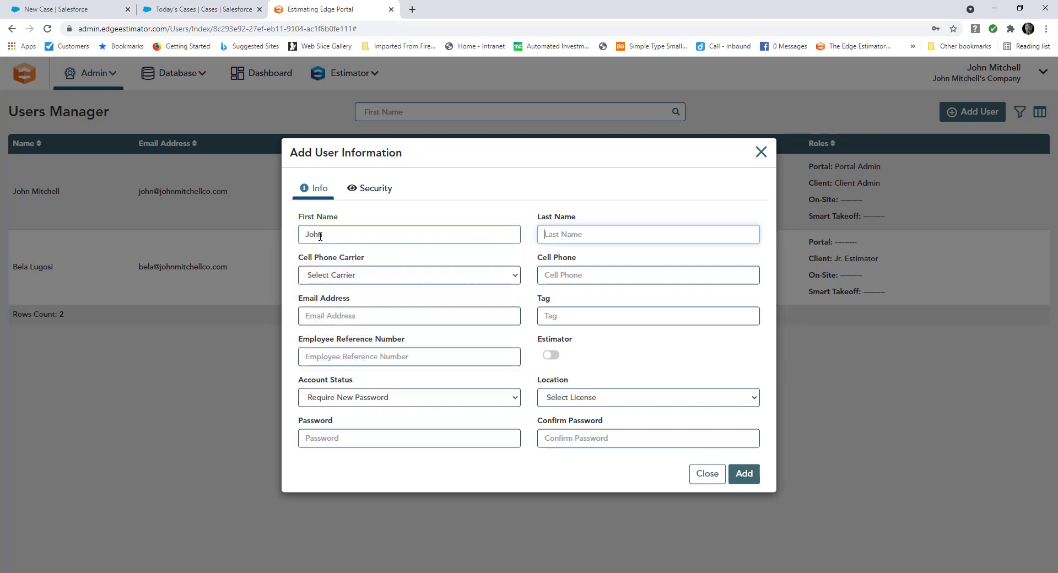
{"action": "type", "text": "Doe"}
{"action": "left_click", "coordinate": [333, 275]}
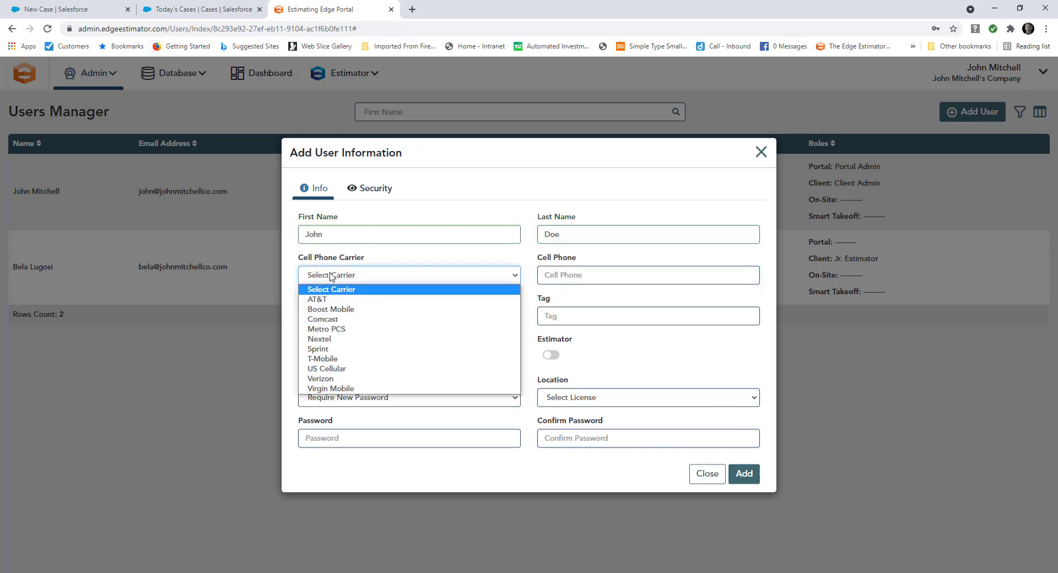
{"action": "left_click", "coordinate": [292, 322]}
Step: Fill in the new user's e-mail address, switch on Estimator, and set Location to Default
{"action": "left_click", "coordinate": [314, 317]}
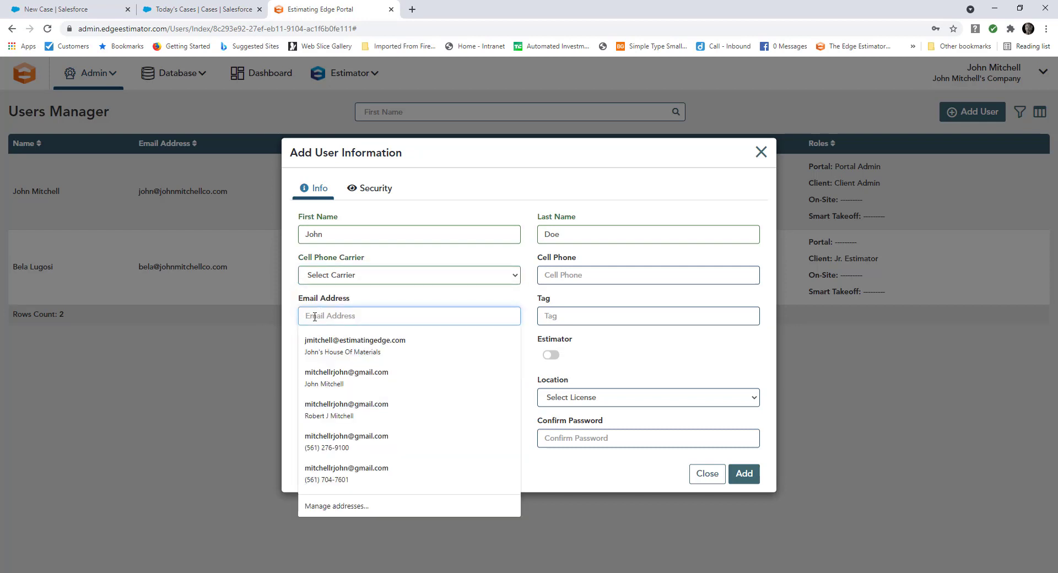
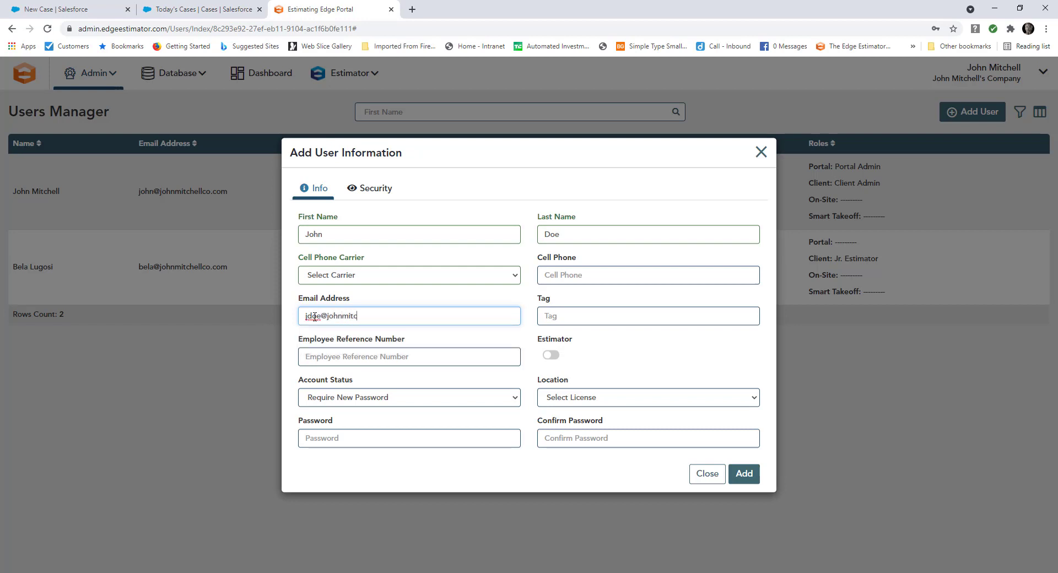
{"action": "left_click", "coordinate": [550, 359]}
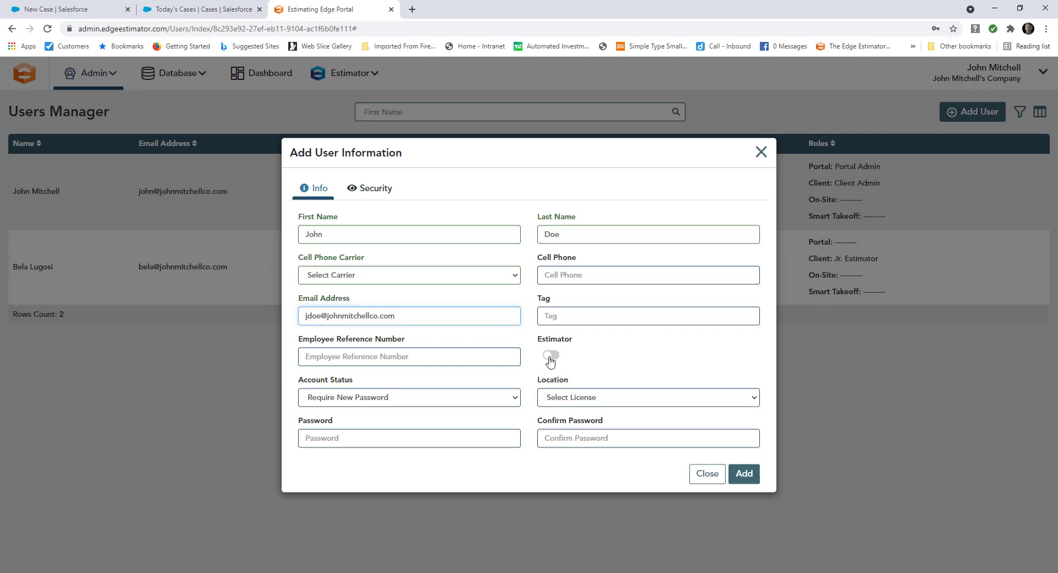
{"action": "left_click", "coordinate": [559, 400]}
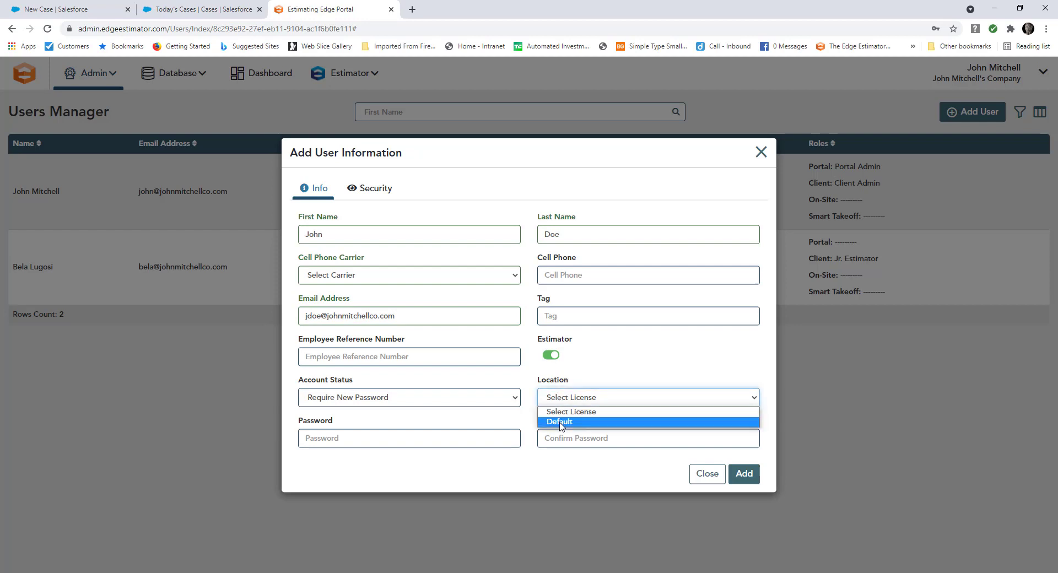
{"action": "left_click", "coordinate": [560, 422]}
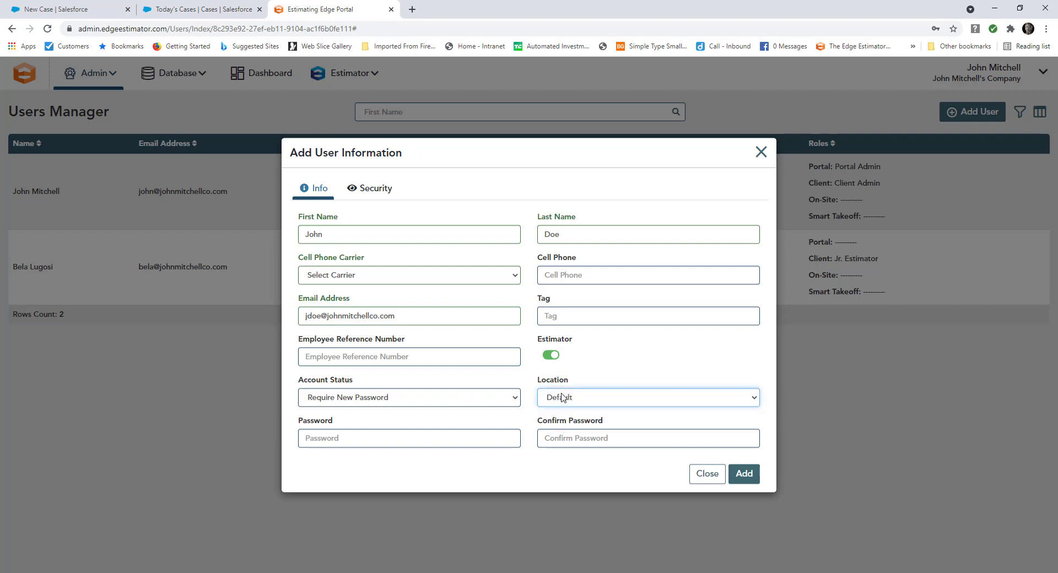
Step: Enter and confirm the new user's password, set Account Status to Active, and view Security roles
{"action": "left_click", "coordinate": [337, 439]}
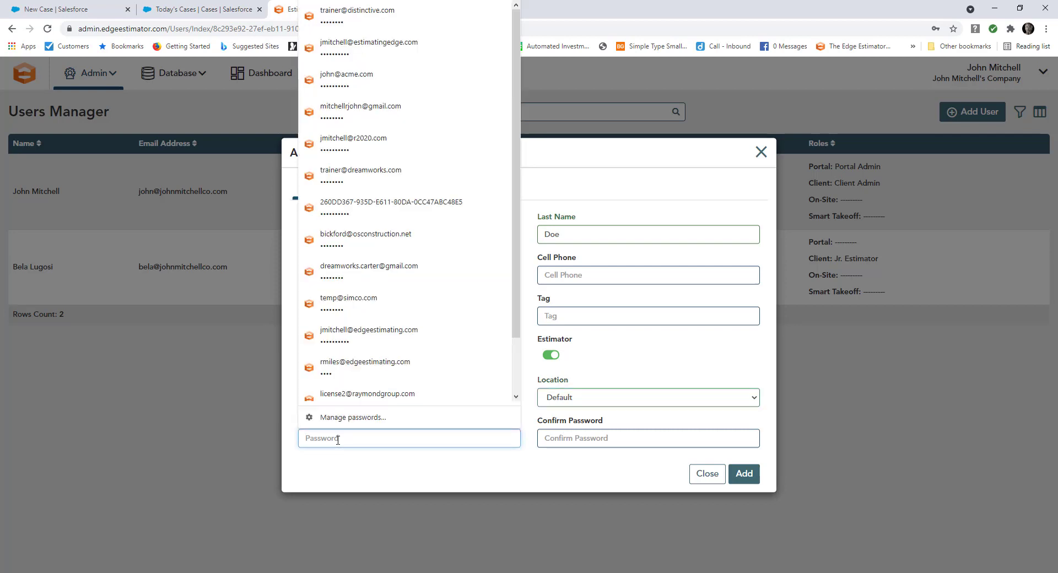
{"action": "type", "text": "••••••••"}
{"action": "key", "text": "Tab"}
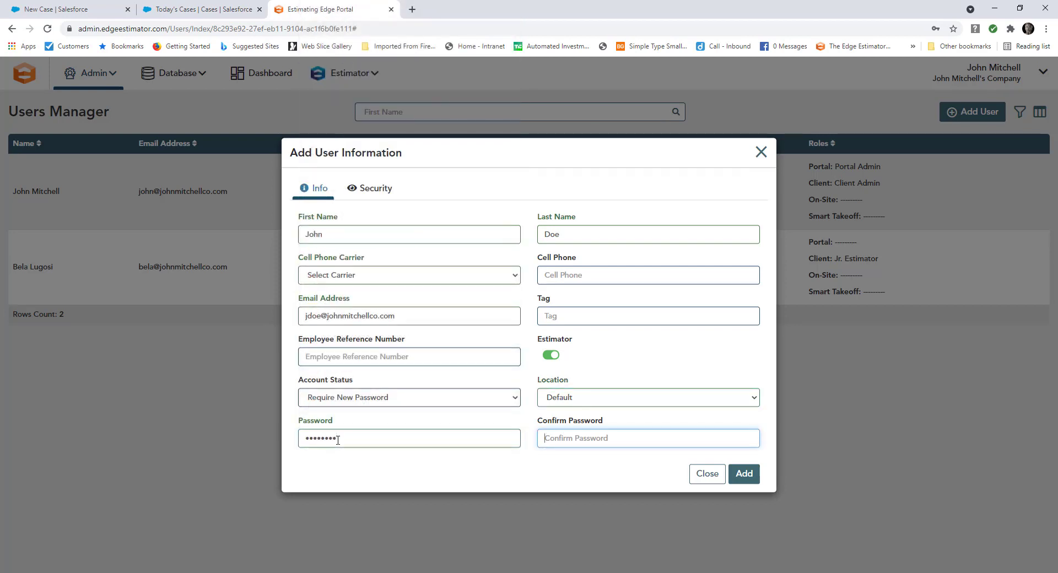
{"action": "type", "text": "••••••••"}
{"action": "left_click", "coordinate": [515, 399]}
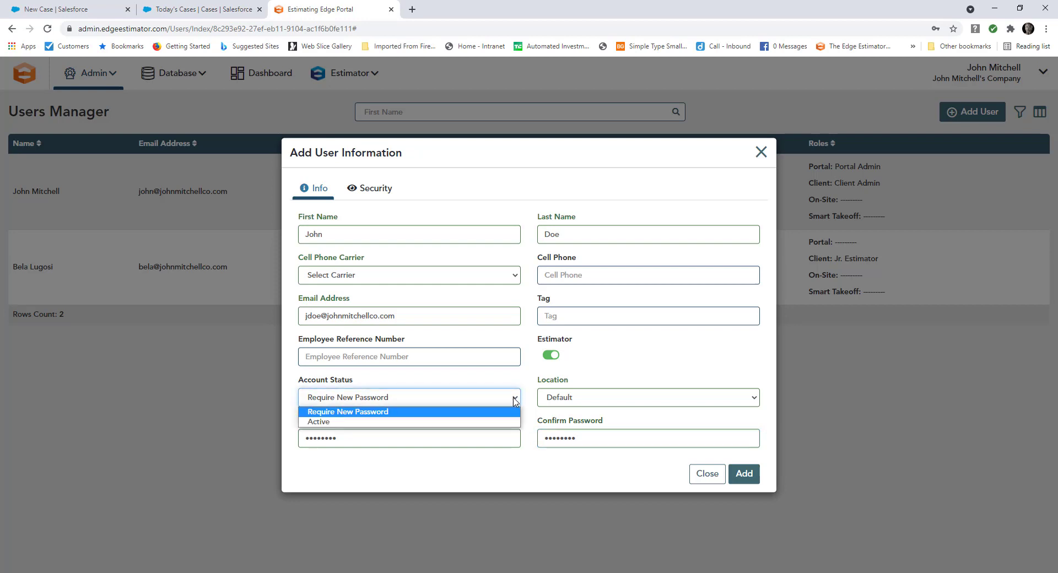
{"action": "left_click", "coordinate": [336, 423]}
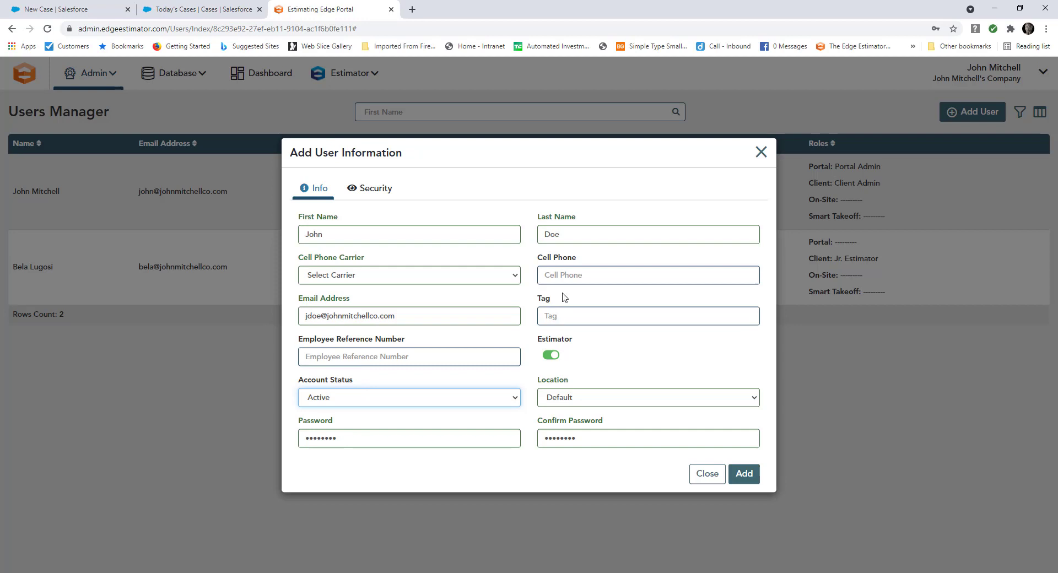
{"action": "left_click", "coordinate": [379, 193]}
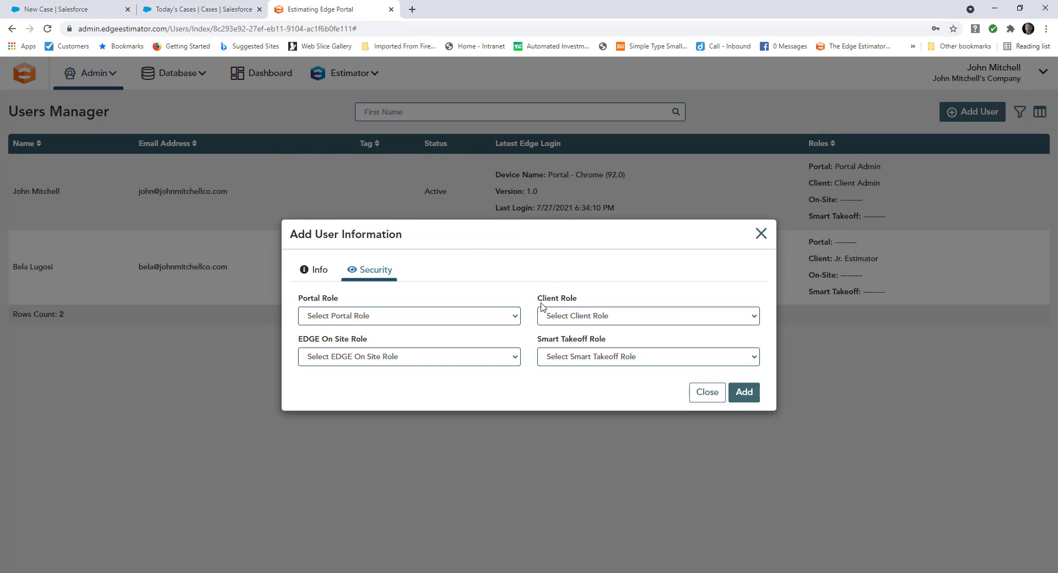
Step: Give the new user the Jr. Estimator client role, add them, and decline Chrome's password save
{"action": "left_click", "coordinate": [589, 321]}
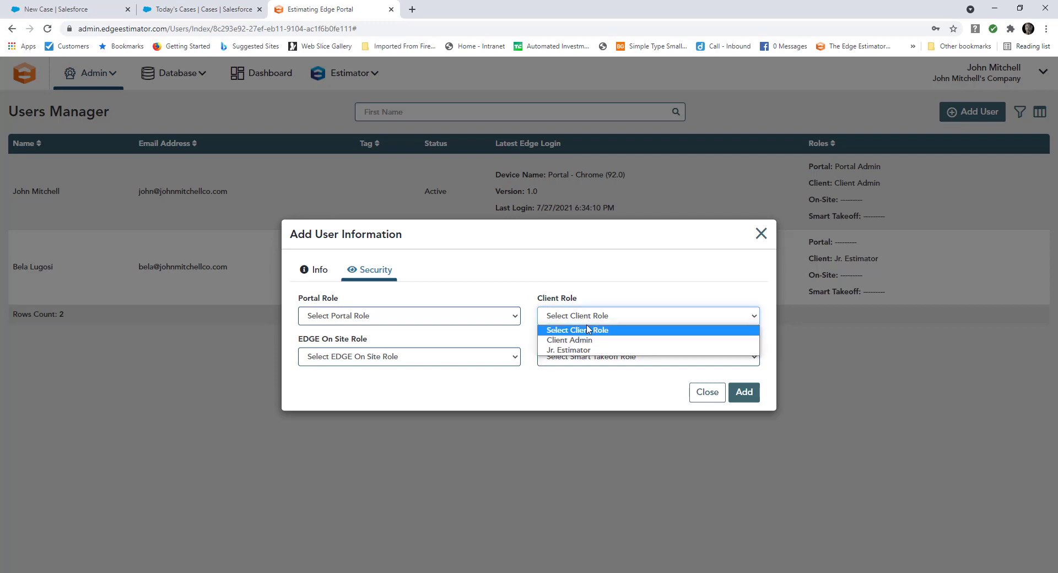
{"action": "left_click", "coordinate": [579, 351]}
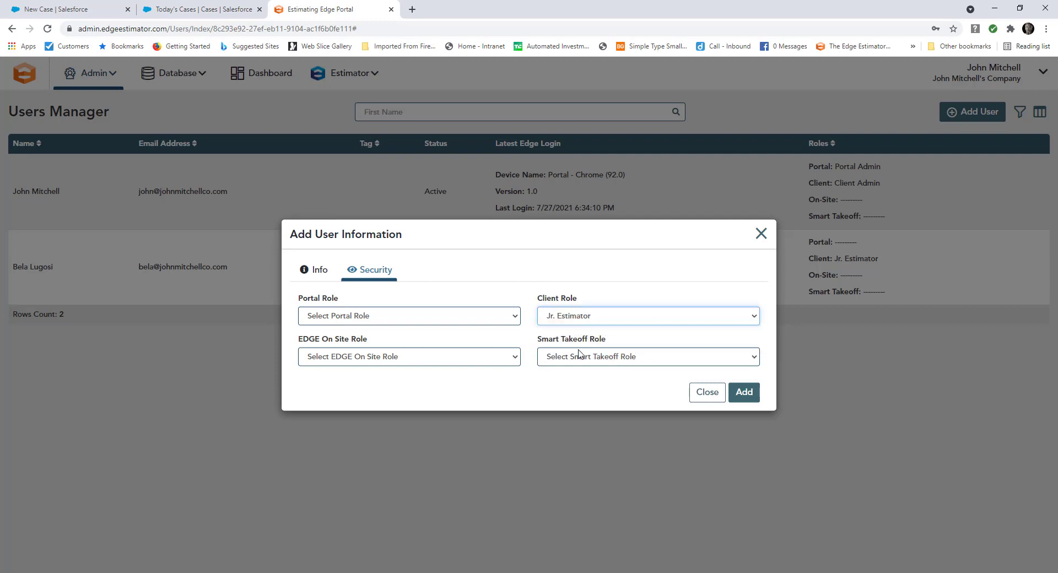
{"action": "left_click", "coordinate": [515, 315]}
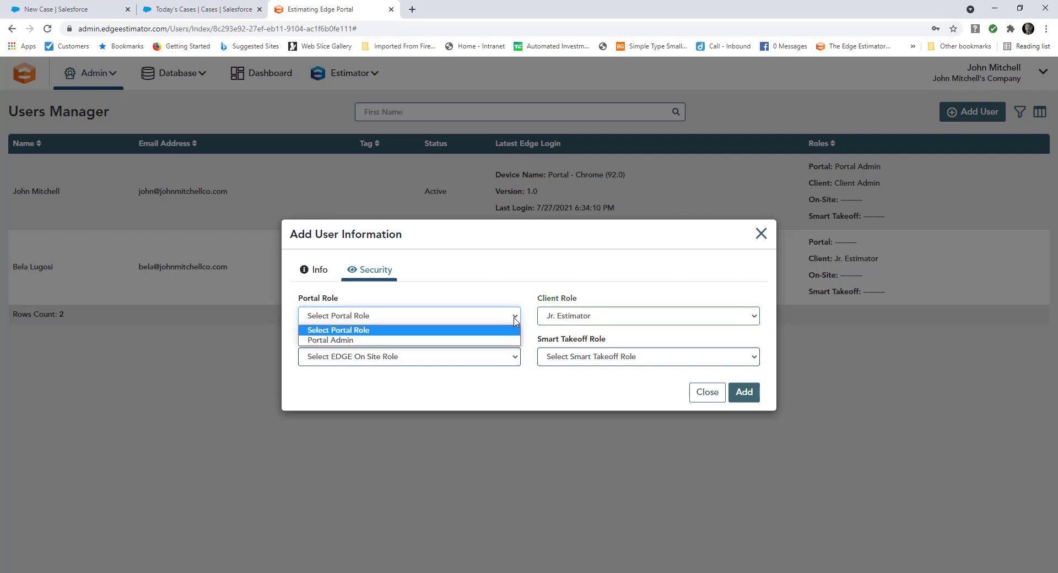
{"action": "left_click", "coordinate": [515, 316]}
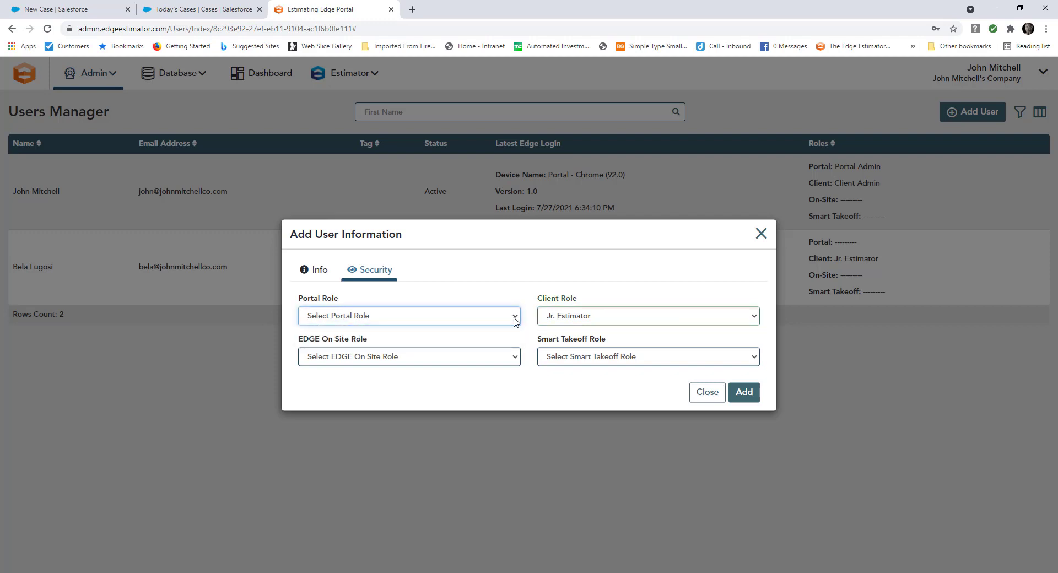
{"action": "left_click", "coordinate": [738, 396]}
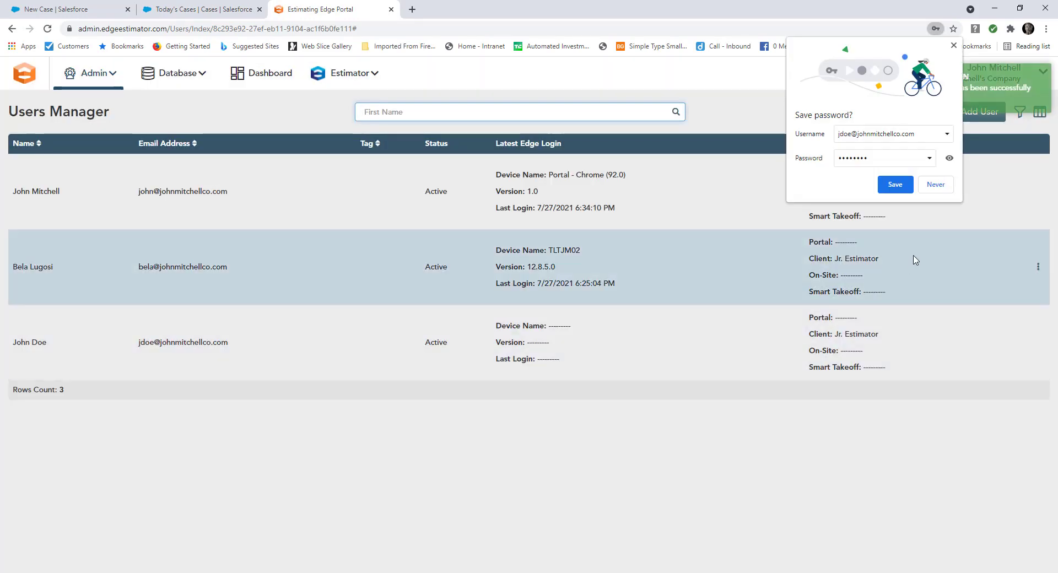
{"action": "left_click", "coordinate": [936, 184]}
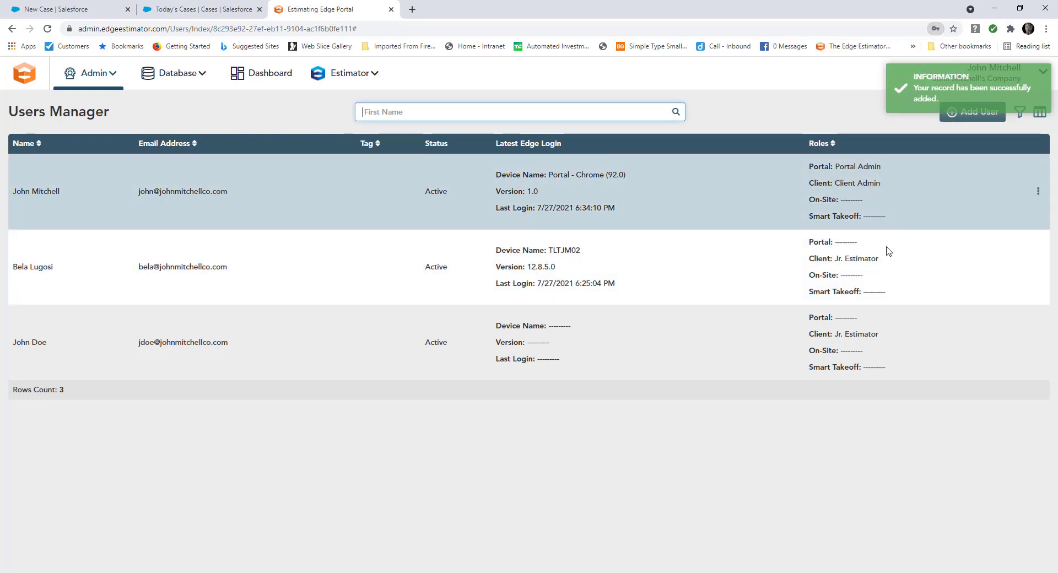